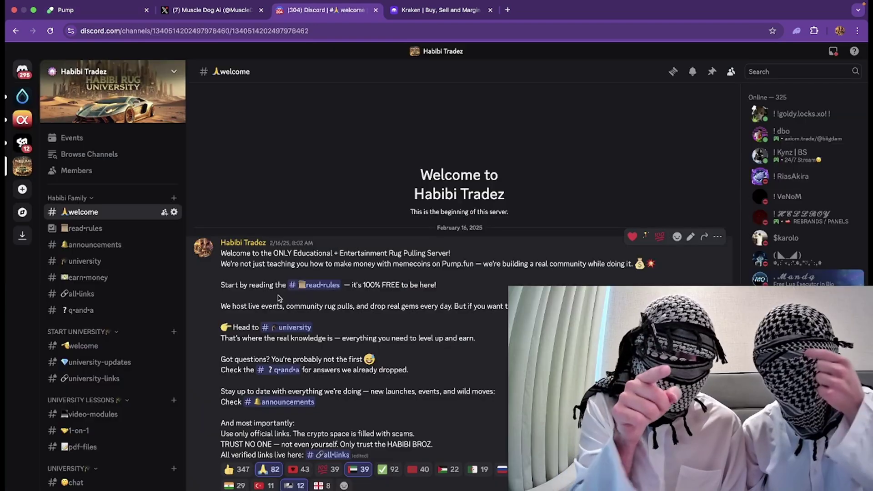
Browse the #university and #1-on-1 channels, ending on #all-links with the tool and social links.
scroll(128, 246, "down", 1)
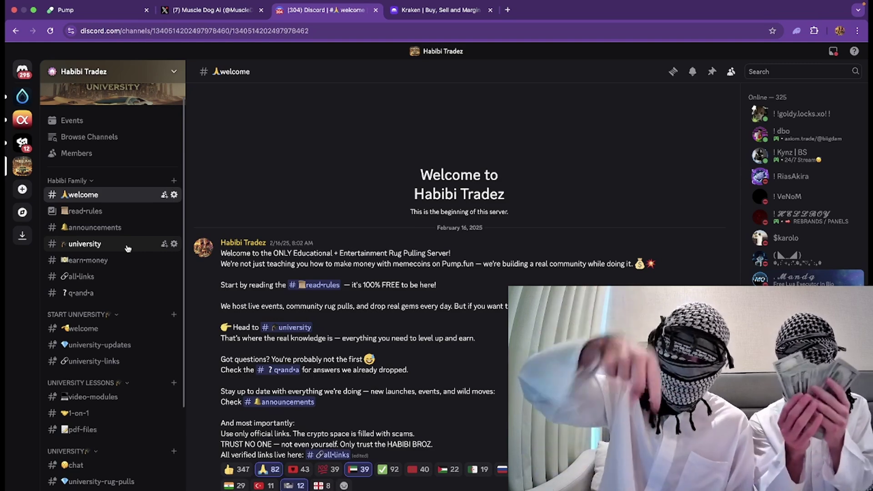
left_click(128, 245)
scroll(416, 363, "up", 3)
scroll(415, 362, "down", 1)
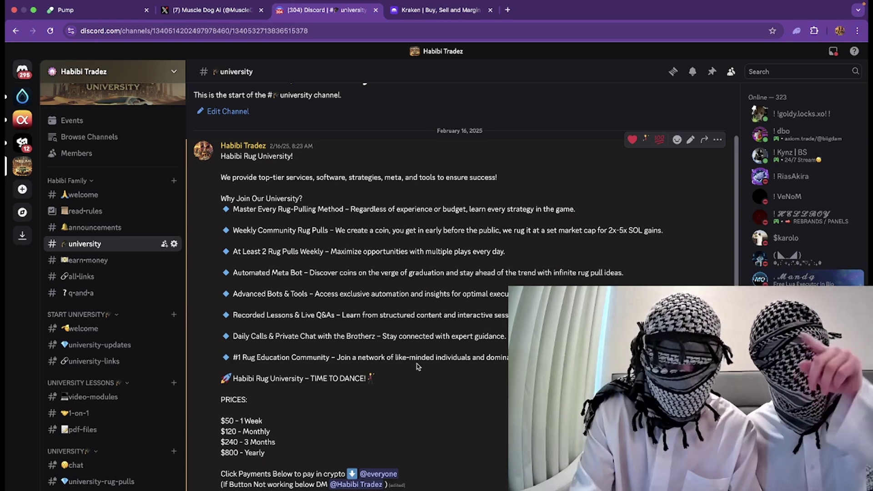
scroll(111, 364, "down", 1)
left_click(86, 371)
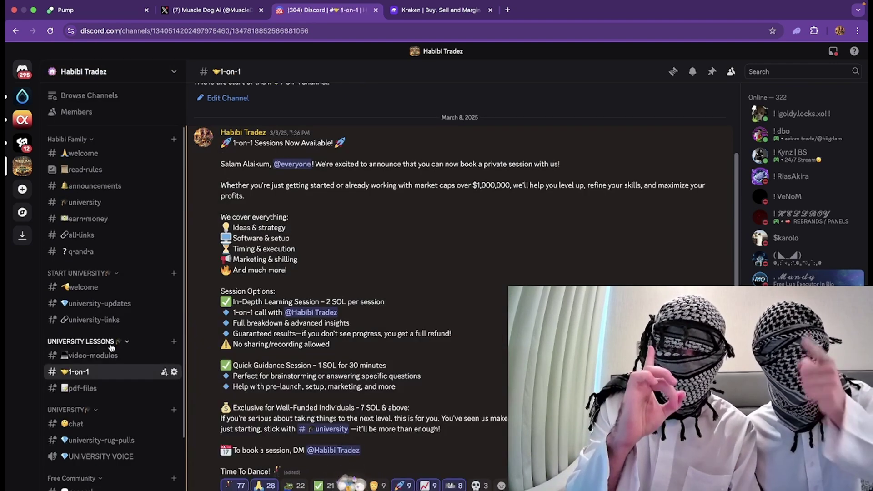
scroll(111, 318, "up", 2)
left_click(82, 293)
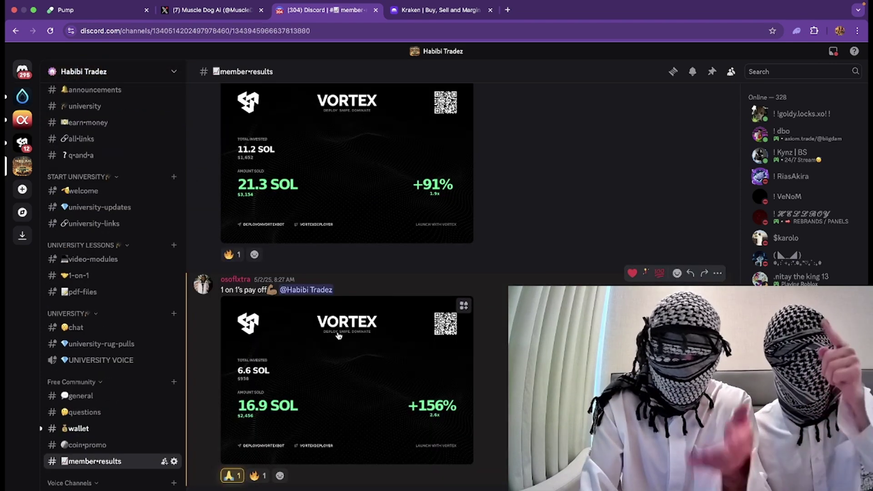
Scroll back through the #member-results profit screenshots, then return to the #welcome channel.
scroll(394, 374, "up", 5)
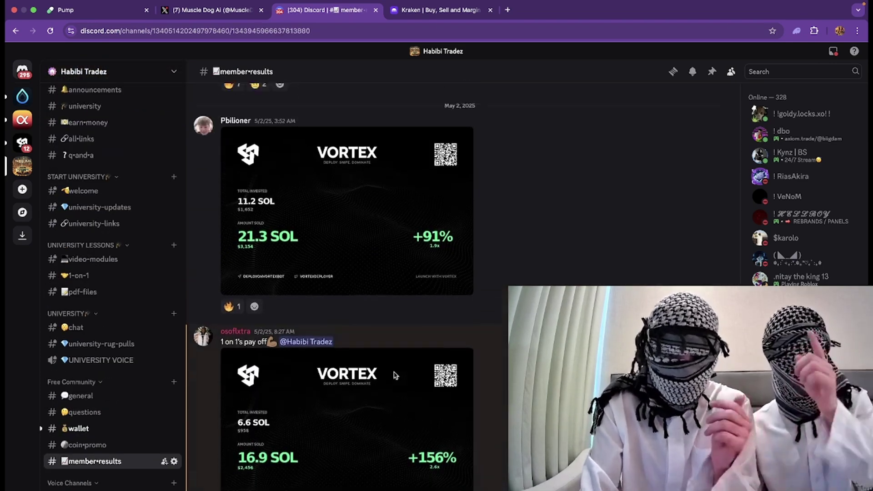
scroll(395, 375, "up", 10)
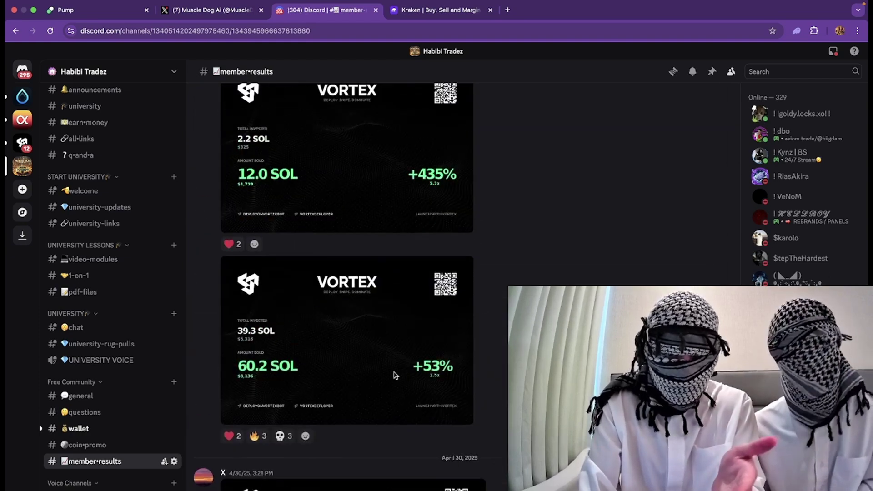
scroll(394, 375, "up", 15)
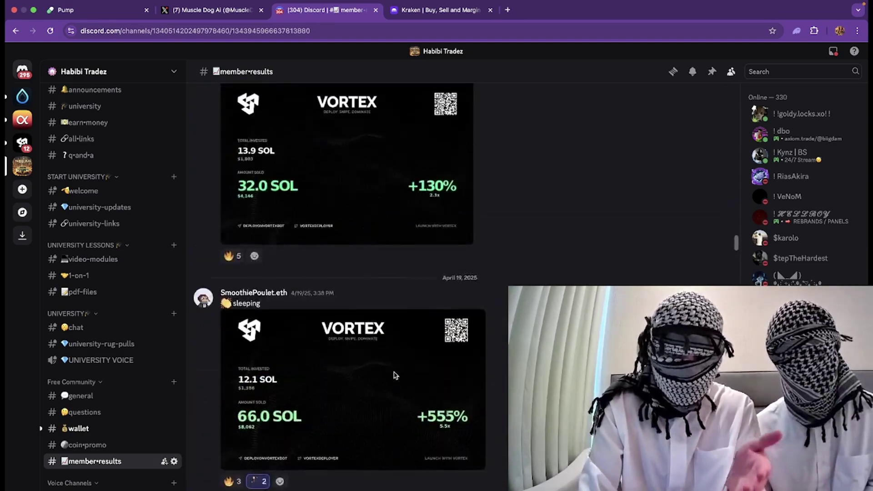
scroll(394, 375, "up", 3)
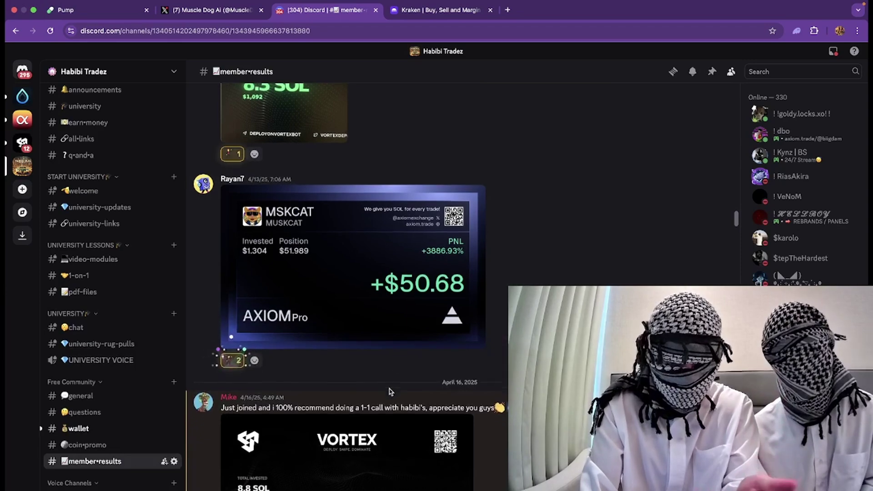
scroll(388, 410, "up", 4)
scroll(114, 182, "up", 3)
left_click(116, 165)
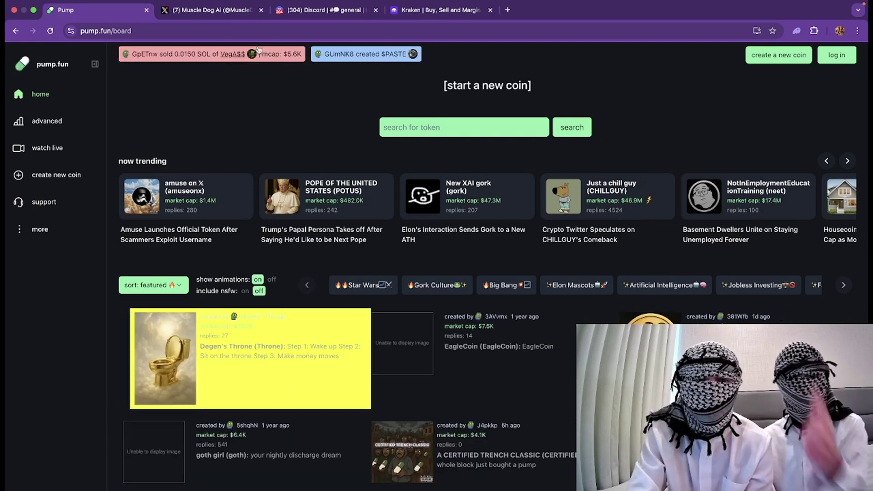
Switch to the Kraken tab showing the $0.00 portfolio home page.
left_click(417, 11)
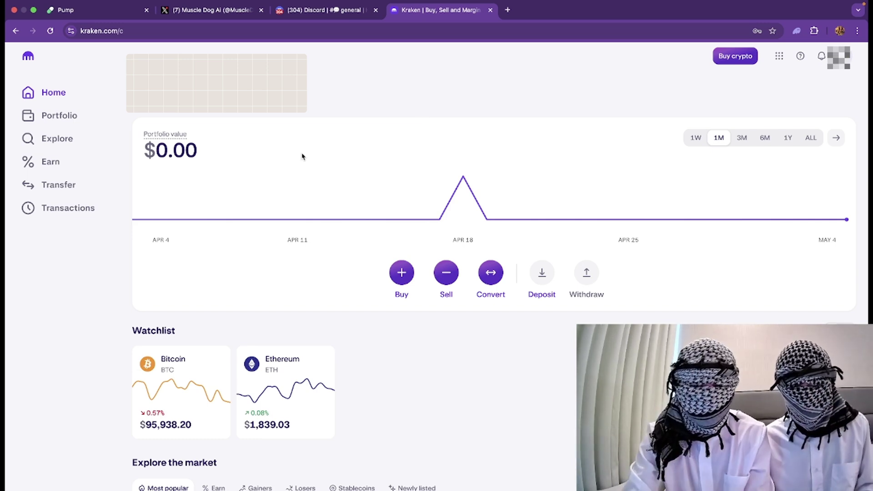
Go to the Transfer page and expand the Deposit card's asset list.
left_click(74, 187)
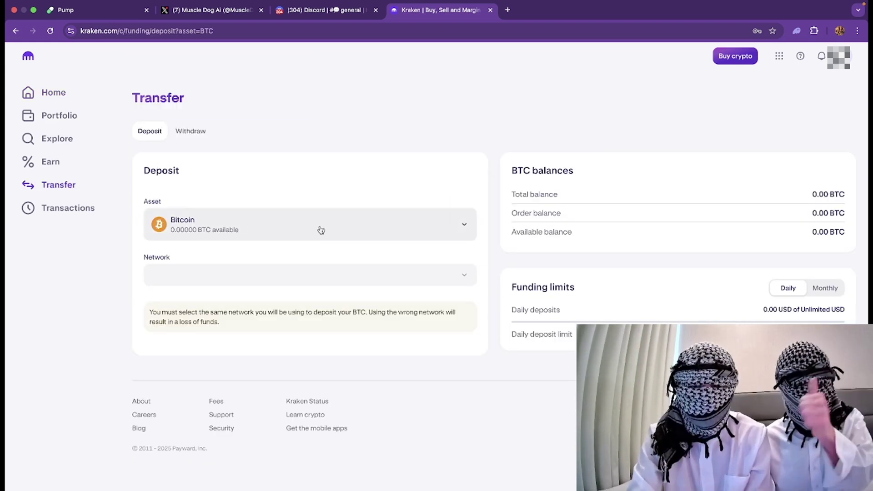
left_click(440, 230)
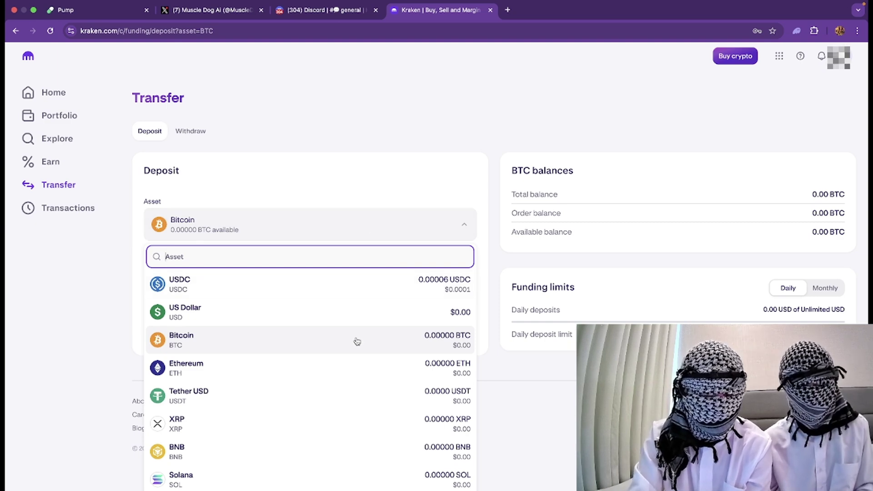
Set the deposit asset to USDC on the Solana network.
scroll(356, 341, "down", 3)
left_click(347, 397)
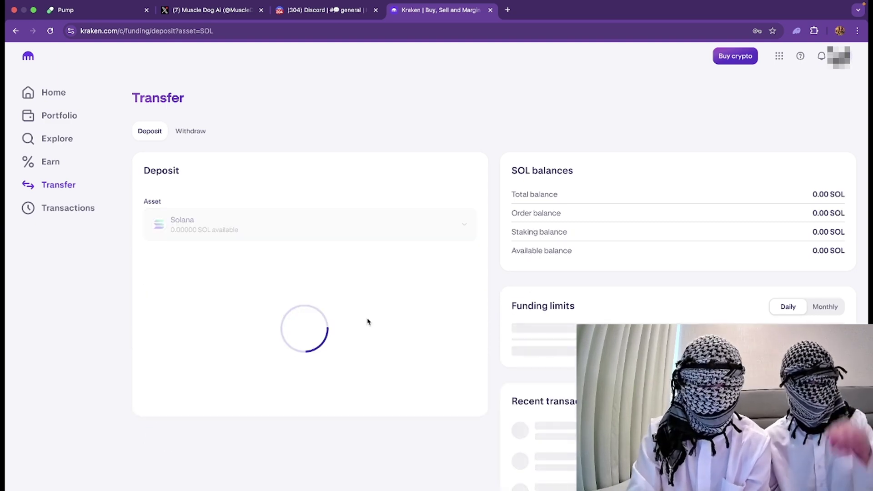
scroll(398, 346, "down", 1)
scroll(401, 352, "down", 1)
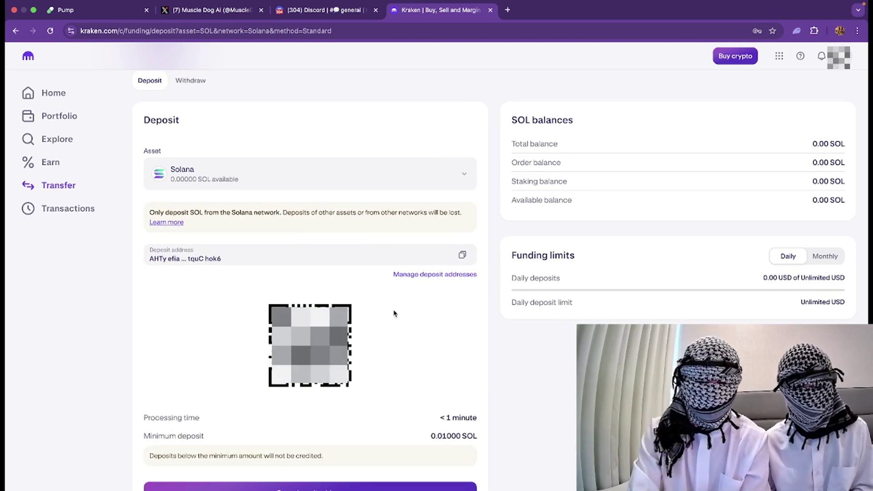
left_click(366, 176)
left_click(357, 229)
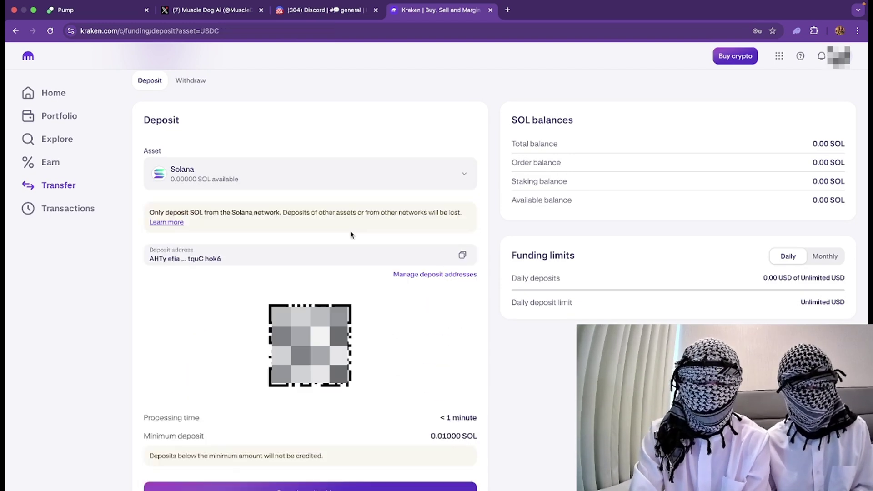
left_click(351, 233)
left_click(351, 377)
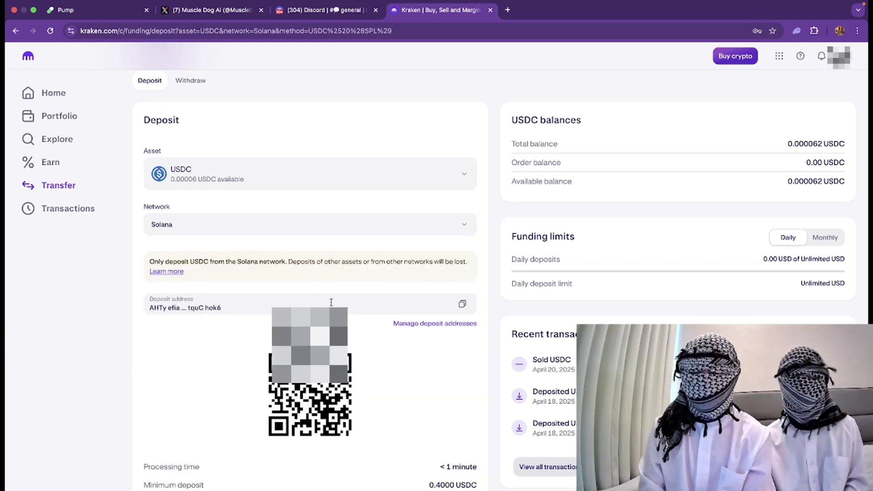
Copy the USDC Solana deposit address and bring up the Phantom wallet.
left_click(797, 31)
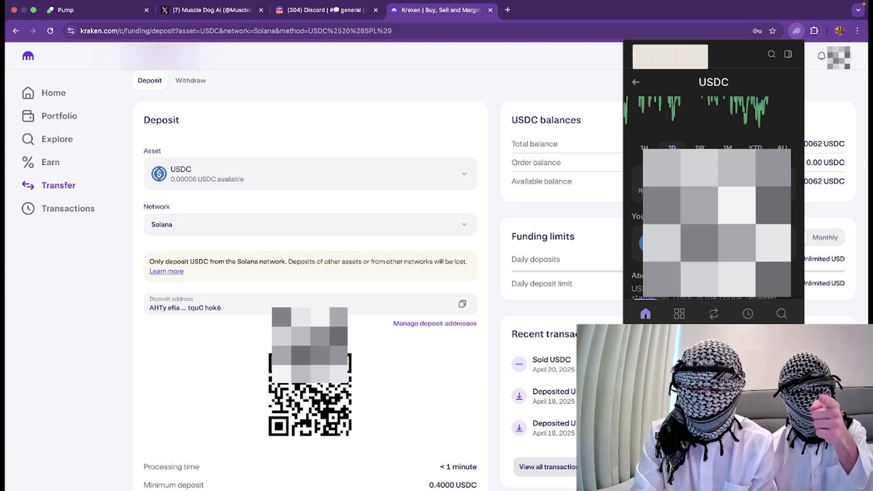
scroll(462, 262, "down", 2)
left_click(463, 260)
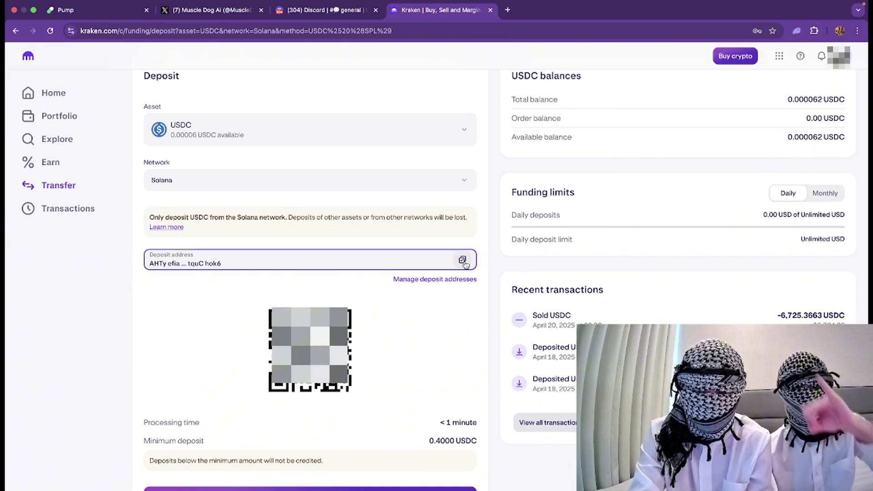
left_click(797, 31)
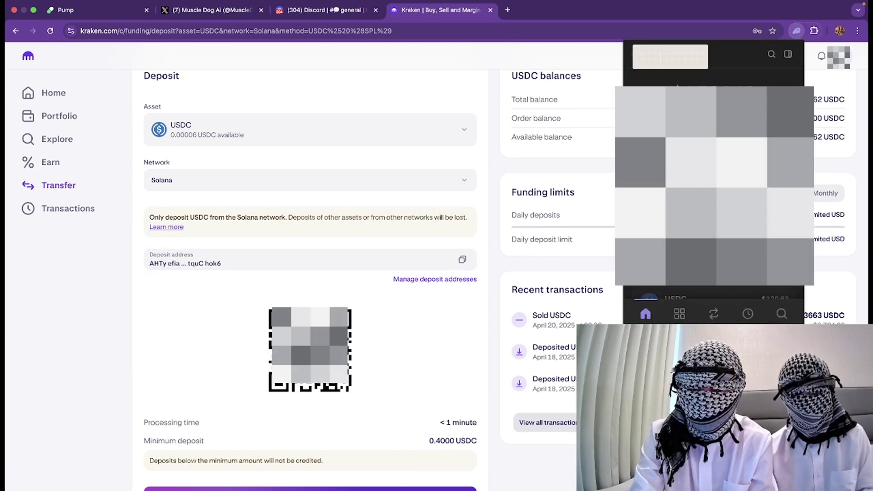
Start a USDC send in Phantom to the pasted Kraken address for 100 USDC.
left_click(675, 297)
left_click(694, 291)
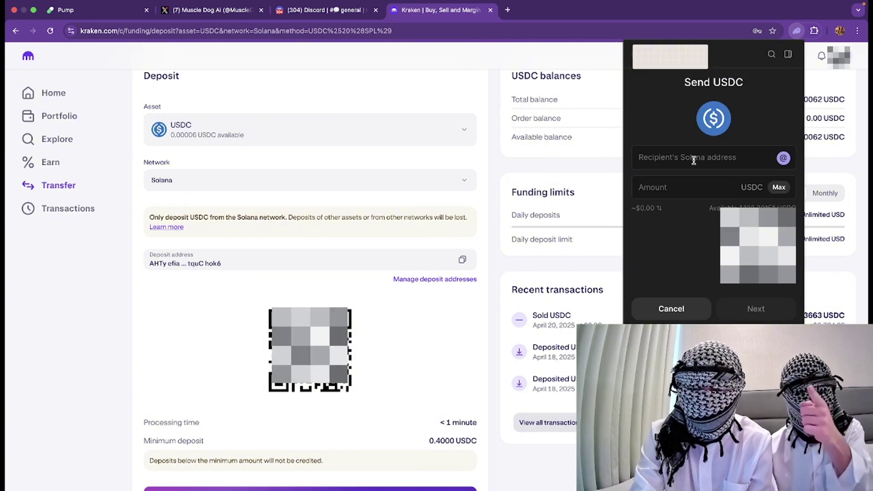
right_click(695, 157)
left_click(709, 229)
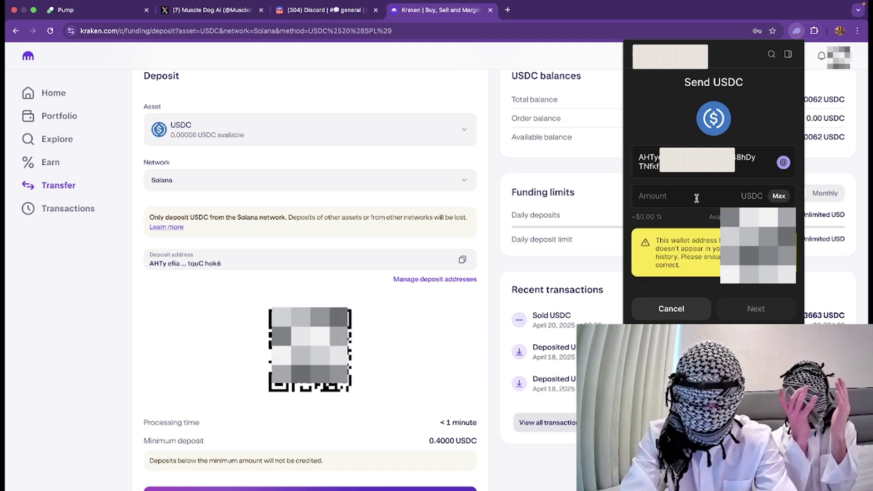
left_click(697, 199)
type("100")
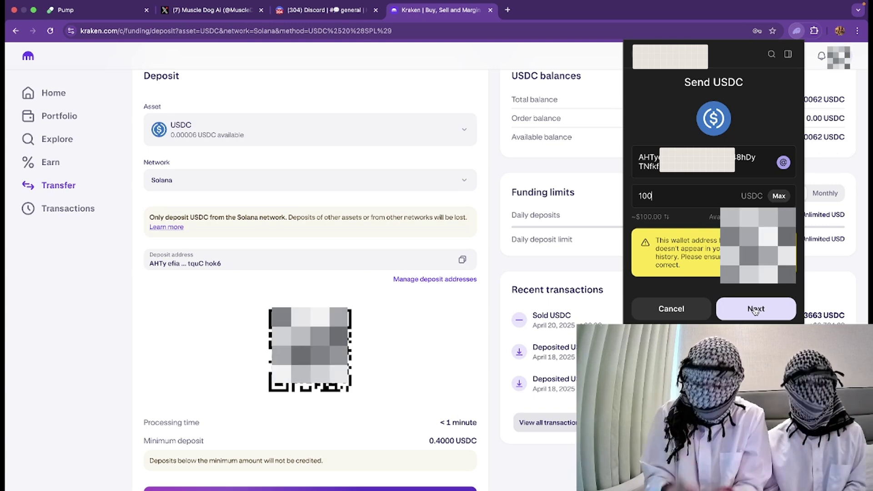
Confirm the 100 USDC send, then close the confirmation and wallet popup.
left_click(756, 310)
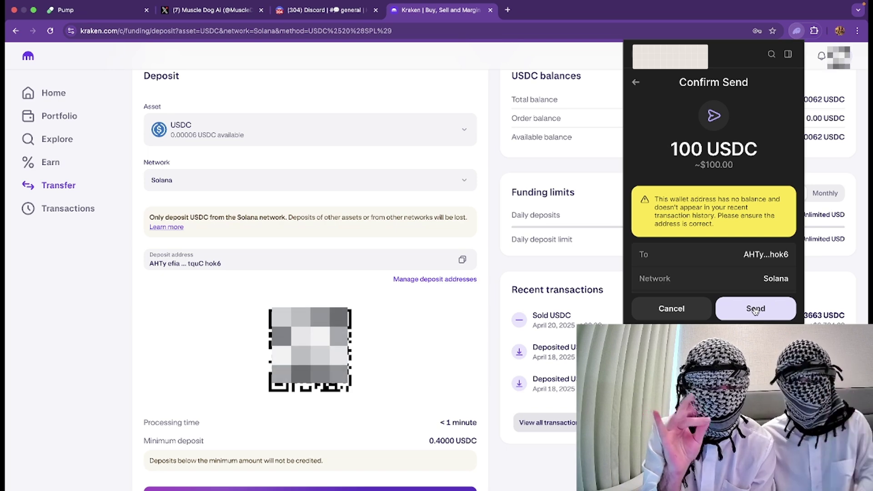
left_click(756, 311)
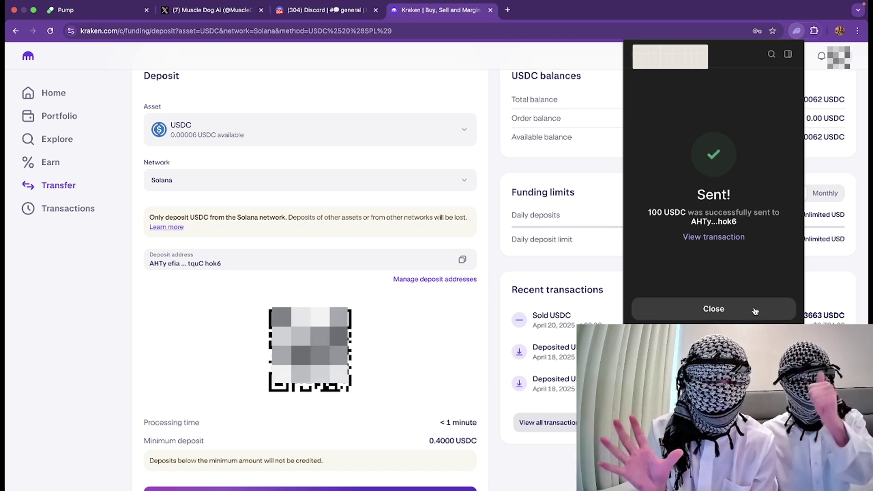
left_click(754, 312)
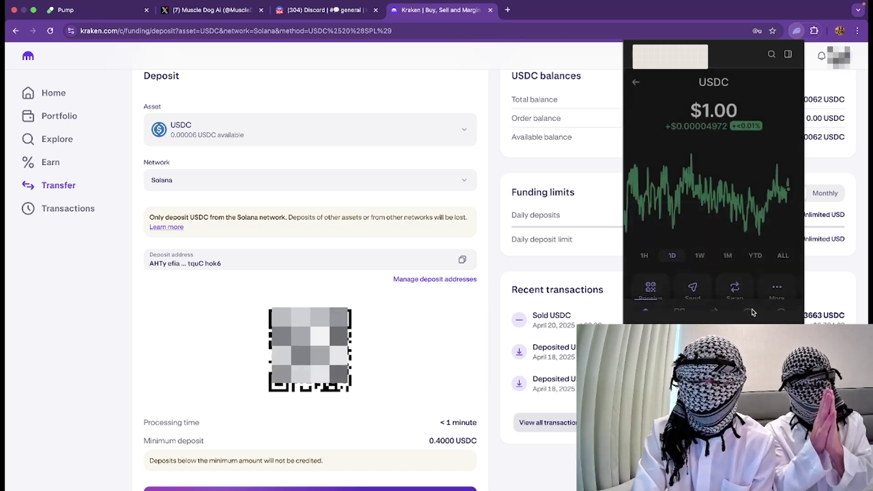
left_click(619, 266)
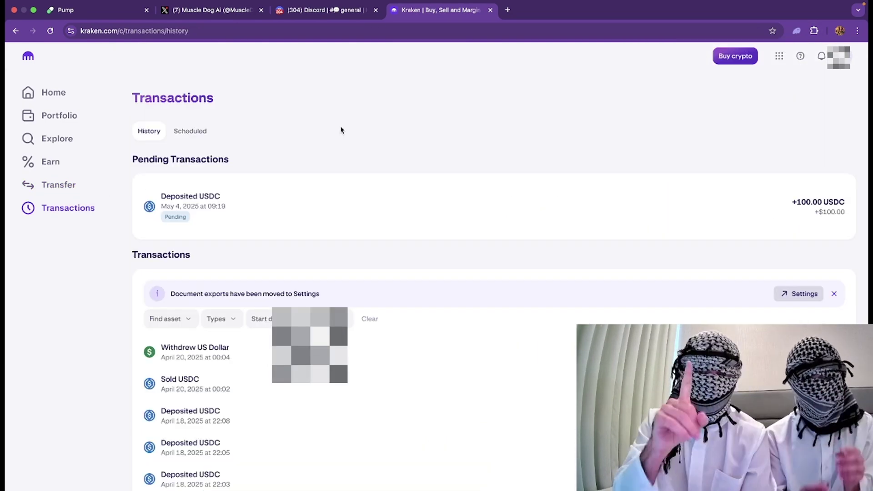
Check the transaction history for the deposit, then return to Home showing $100.00.
left_click(68, 208)
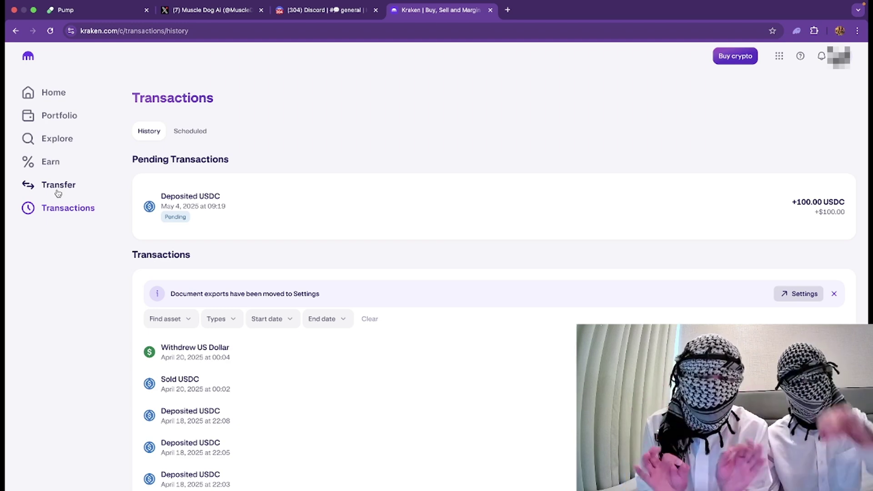
left_click(57, 96)
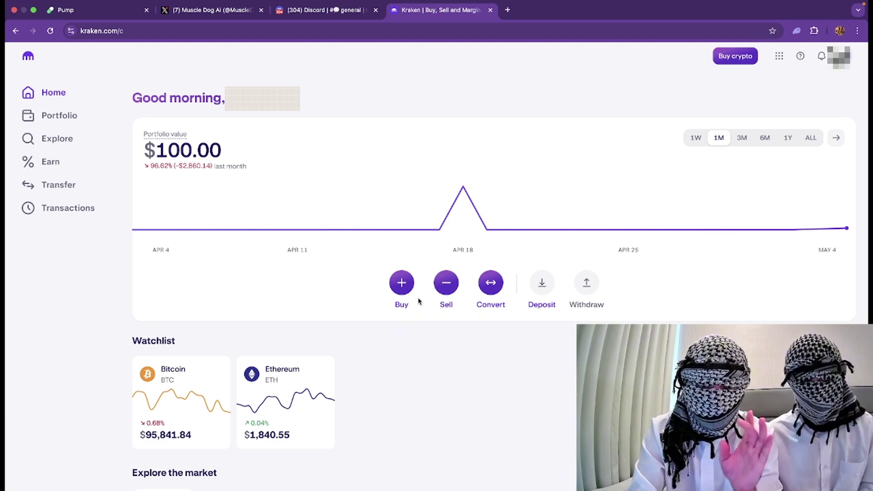
Sell the entire 100 USDC balance (MAX) for US dollars and dismiss the success message.
left_click(446, 284)
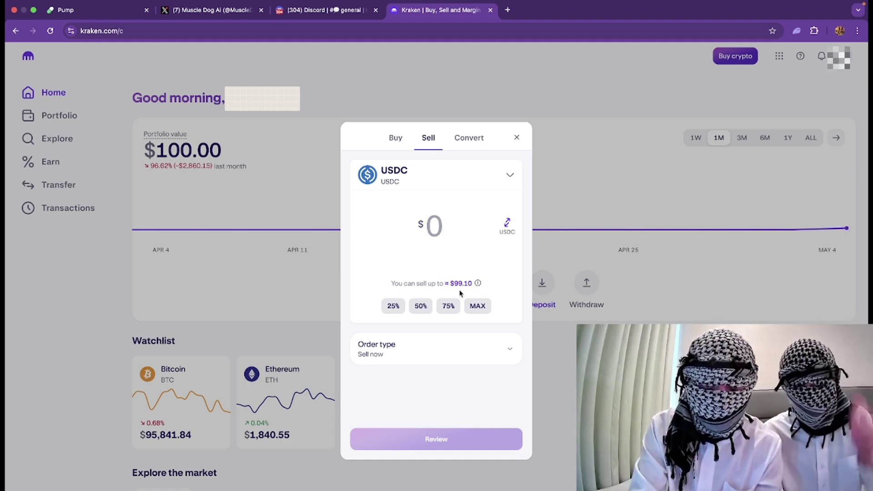
left_click(477, 305)
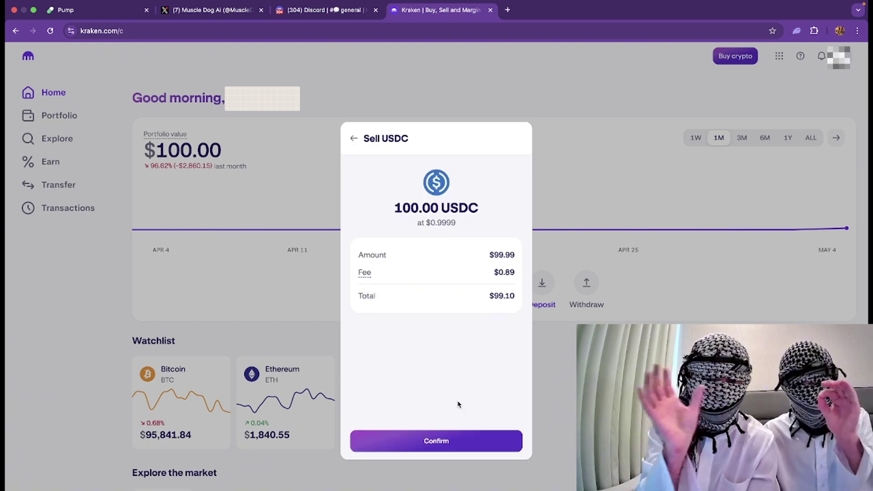
left_click(445, 445)
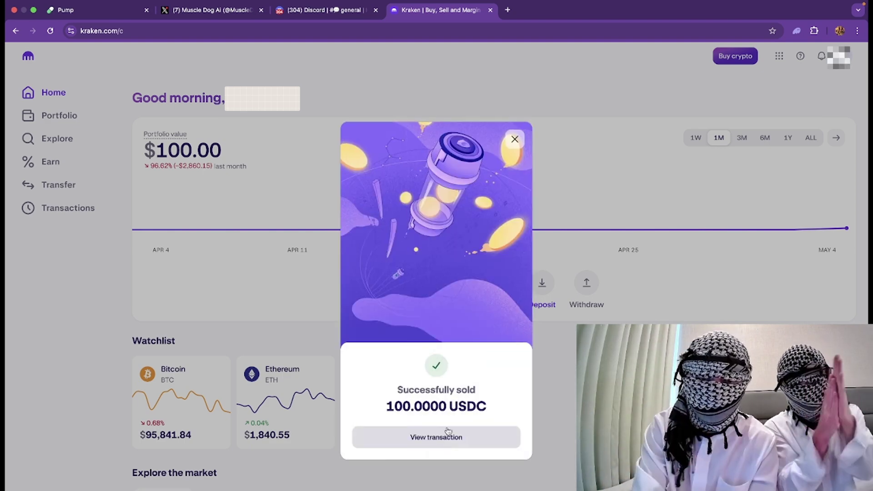
left_click(514, 140)
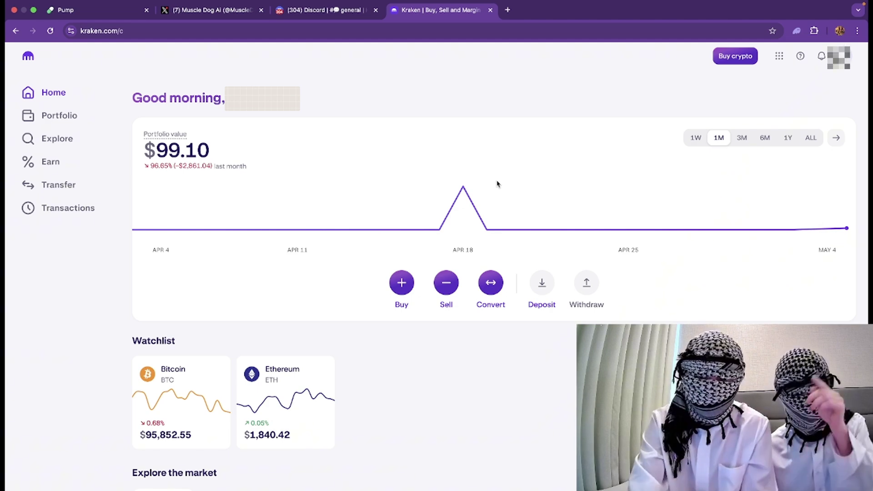
Use the Home dashboard's Withdraw button to reach the Transfer page's Withdraw section.
left_click(588, 286)
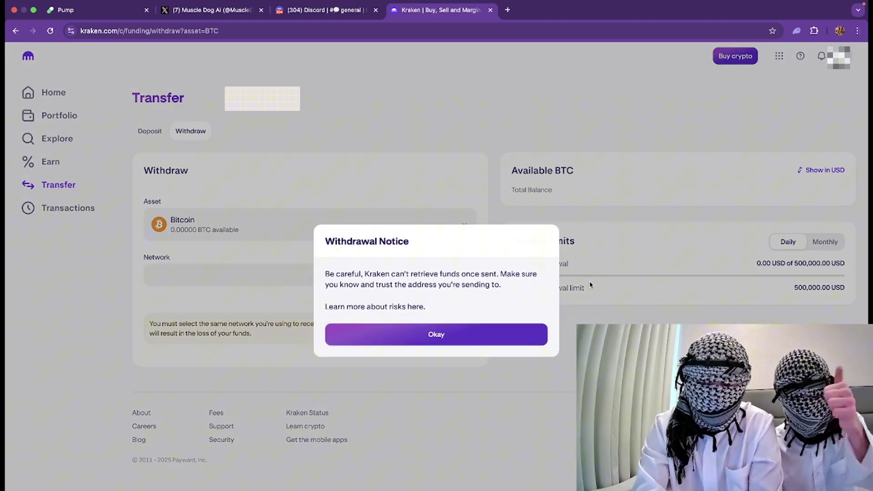
Acknowledge the withdrawal notice and select US Dollar via ACH, with $99.10 available.
left_click(436, 331)
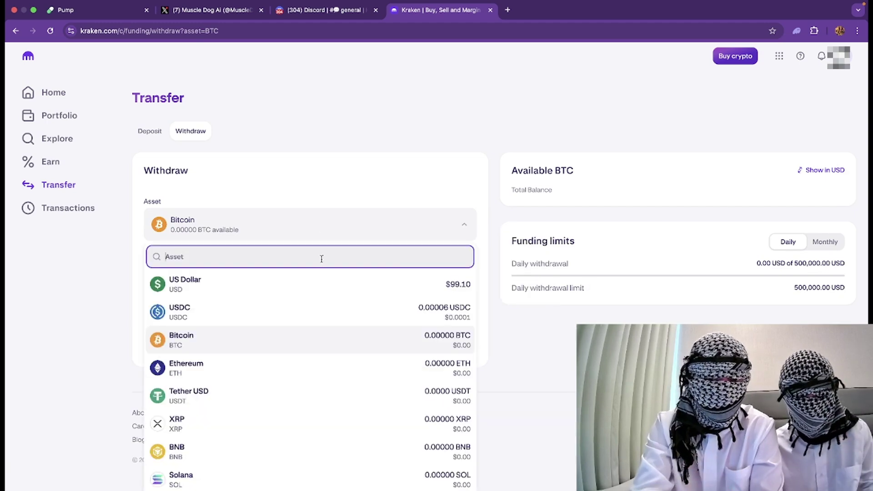
left_click(340, 292)
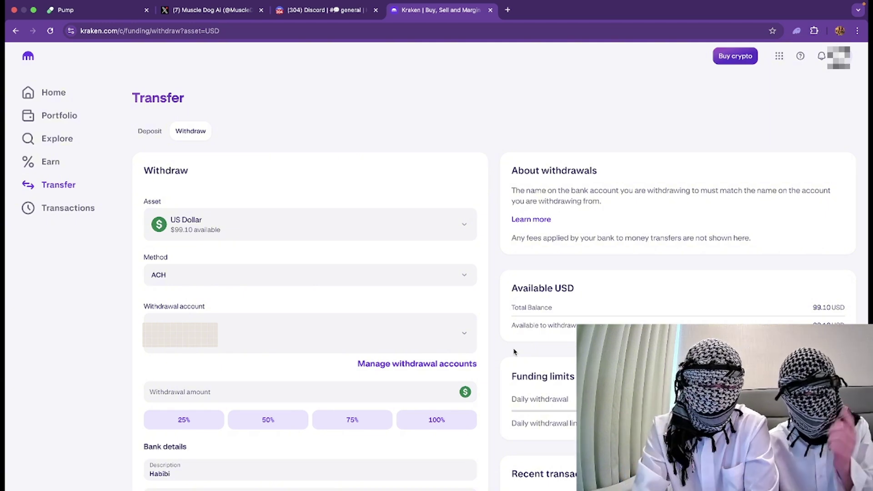
Scroll up and down the Transfer page to review the submitted $99.10 US dollar withdrawal.
scroll(492, 273, "down", 3)
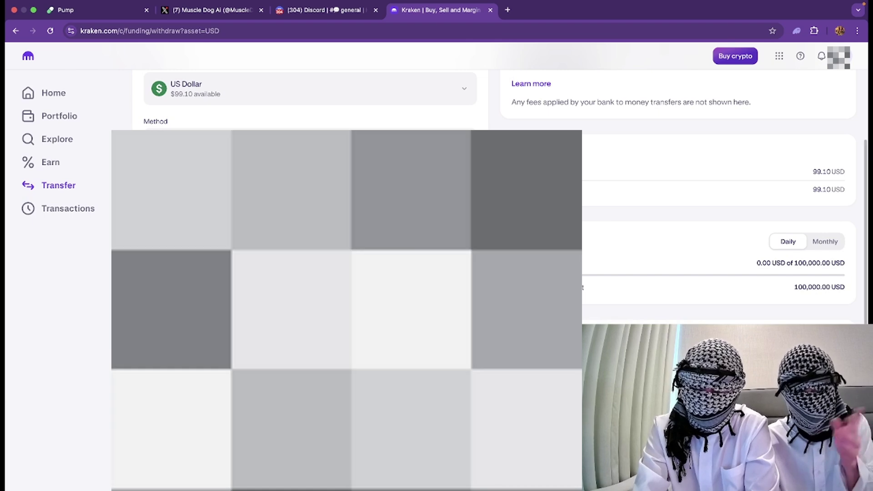
scroll(491, 273, "up", 4)
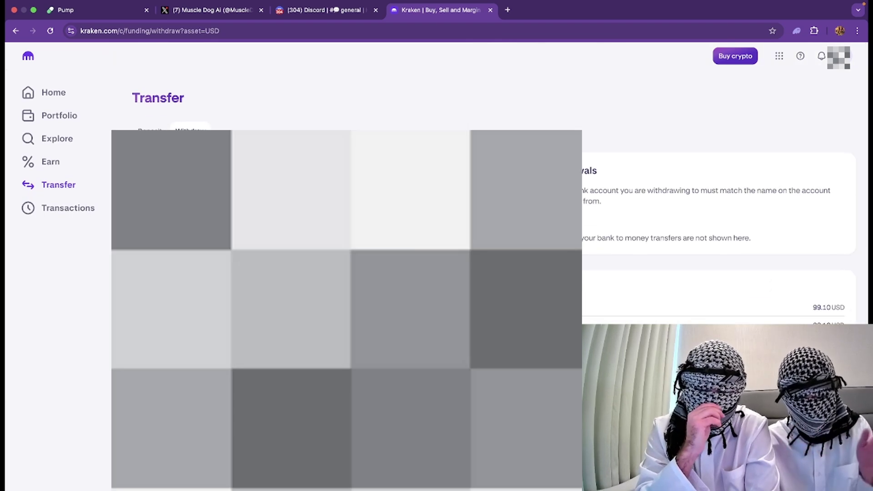
scroll(491, 273, "down", 3)
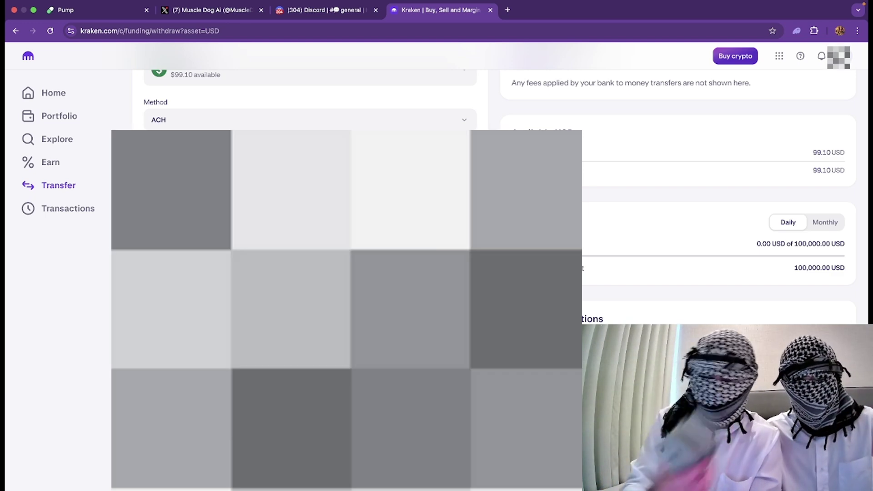
scroll(677, 205, "down", 1)
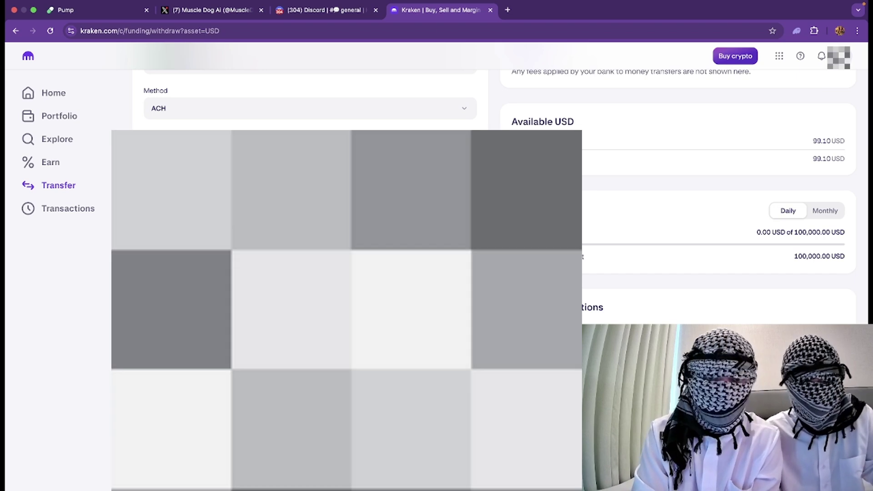
scroll(678, 205, "up", 1)
scroll(678, 204, "up", 1)
scroll(678, 205, "down", 3)
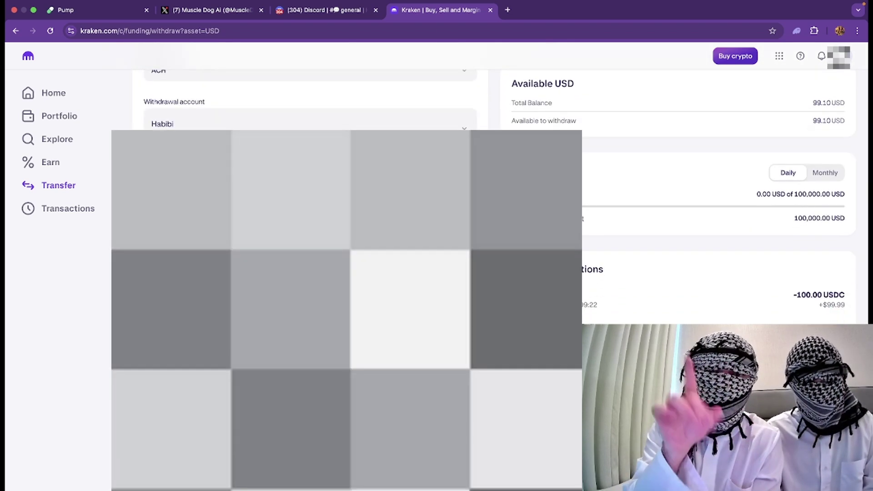
scroll(678, 205, "up", 3)
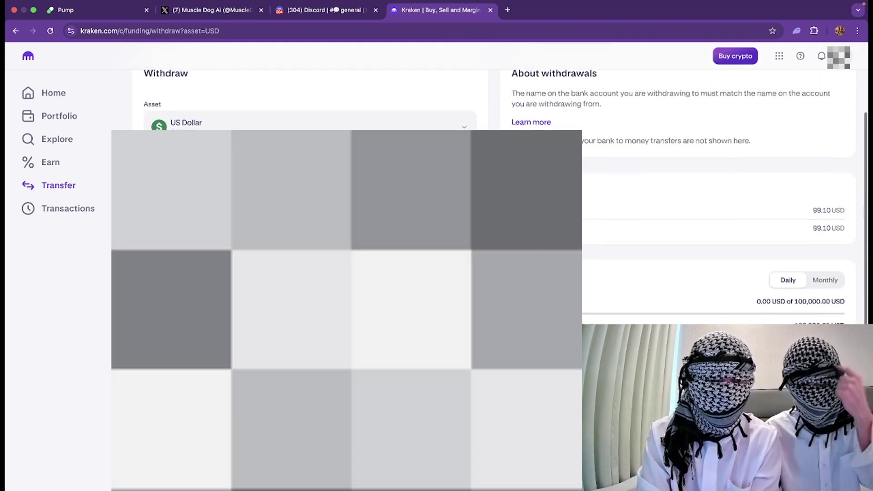
scroll(678, 205, "down", 1)
scroll(677, 204, "down", 2)
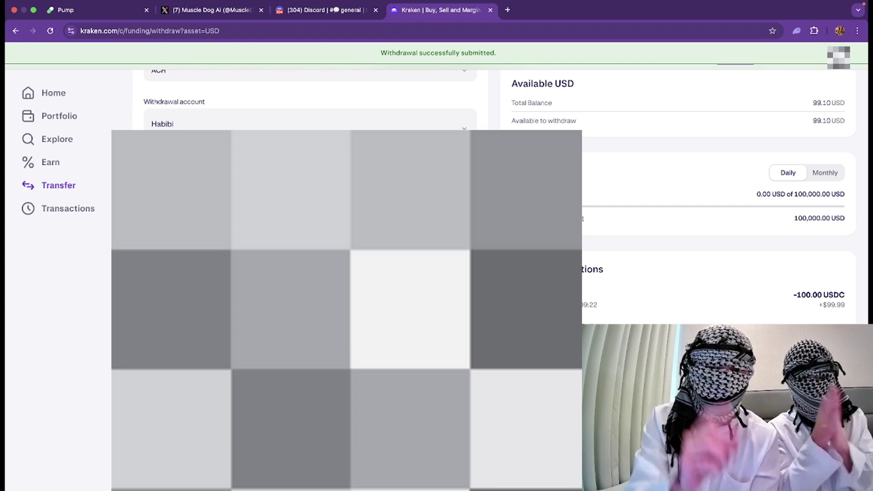
scroll(719, 205, "up", 10)
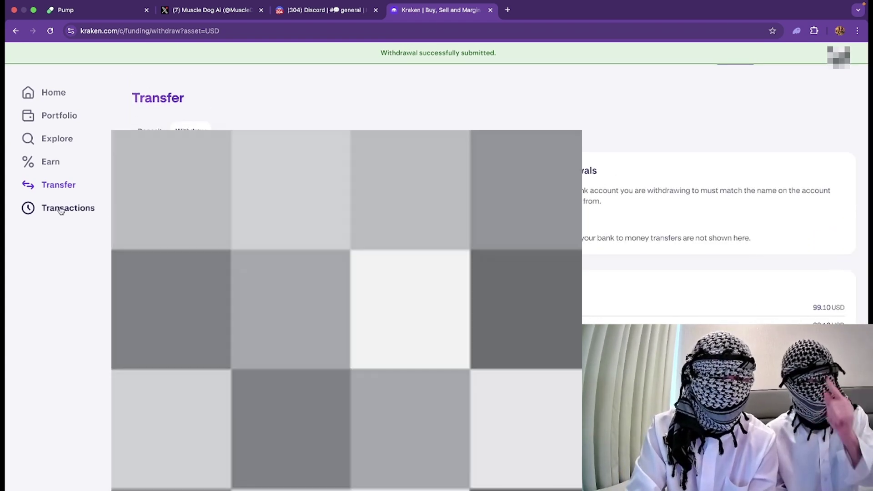
left_click(62, 207)
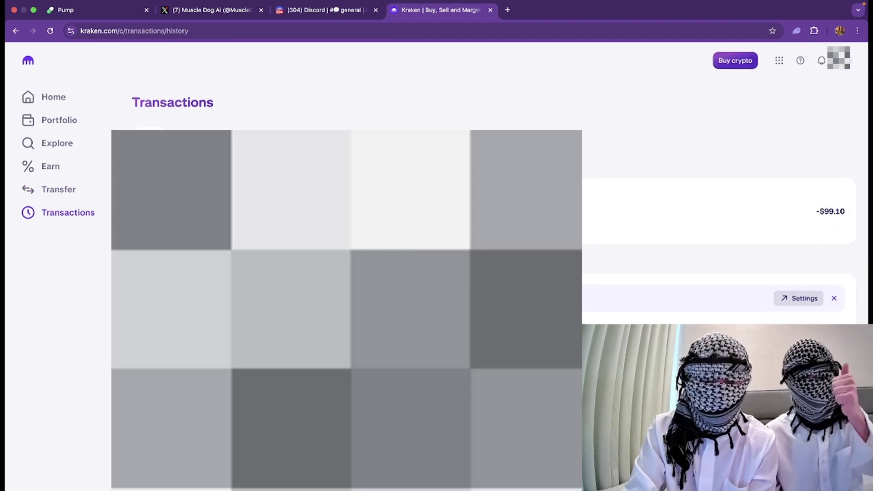